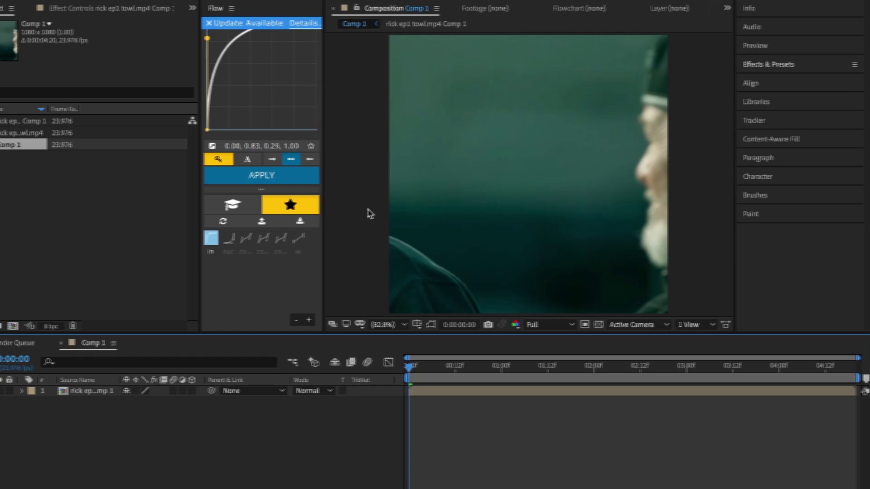
# Reveal the audio waveform of the rick ep1 towl clip layer in the Comp 1 timeline.
pyautogui.click(414, 390)
pyautogui.press('l')
pyautogui.press('l')
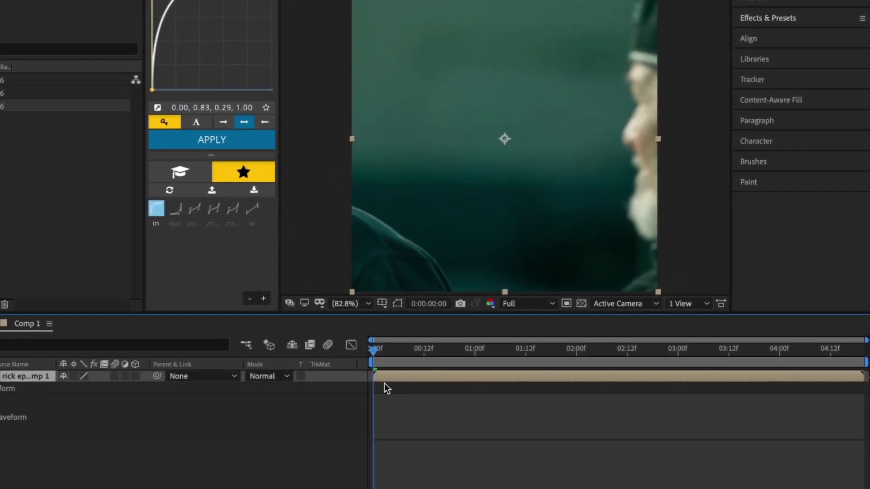
pyautogui.click(428, 455)
# Add a text layer reading LOOK IN MY EYES SIR on two lines, with EYES SIR as an unfilled 1 px outline.
pyautogui.click(159, 1)
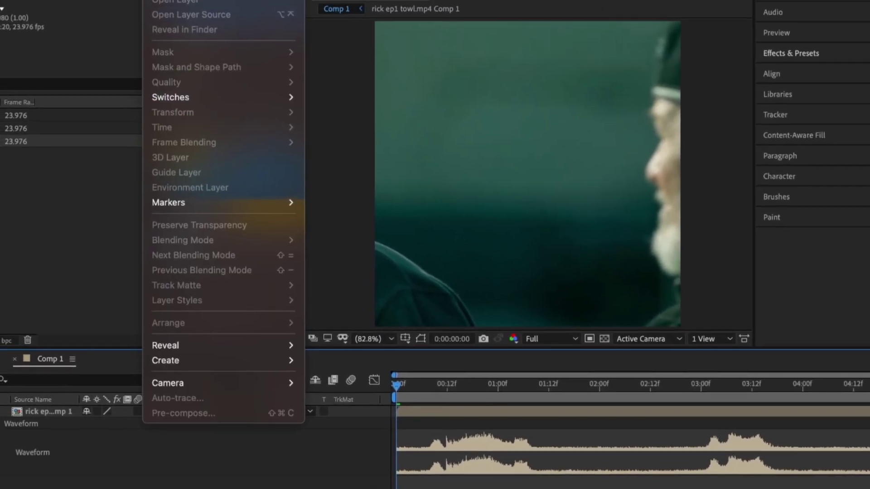
pyautogui.moveTo(188, 6)
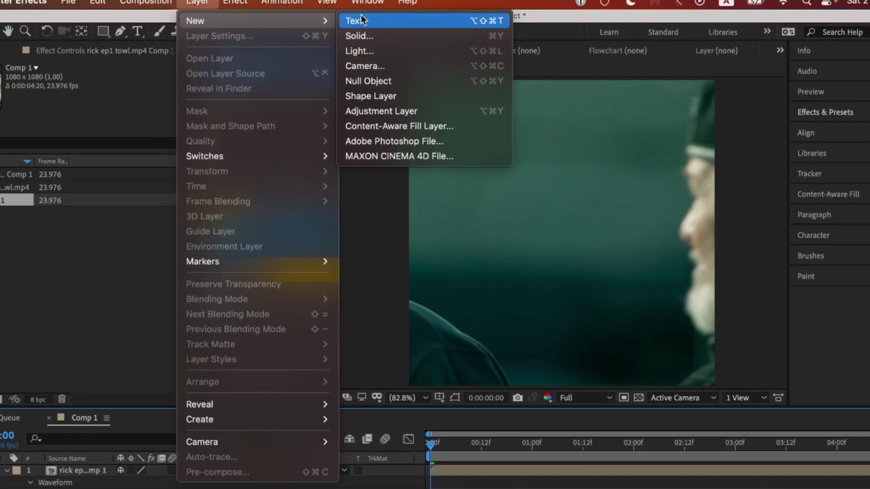
pyautogui.click(351, 6)
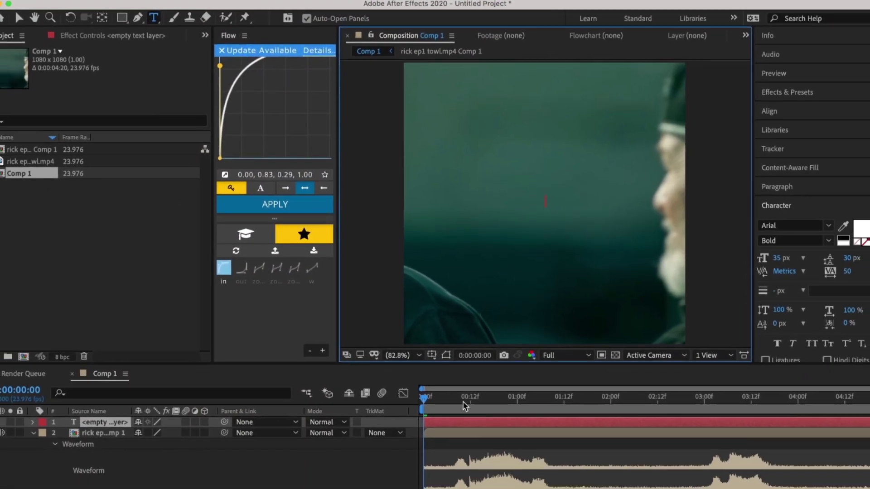
pyautogui.moveTo(462, 402); pyautogui.dragTo(451, 401)
pyautogui.press('space')
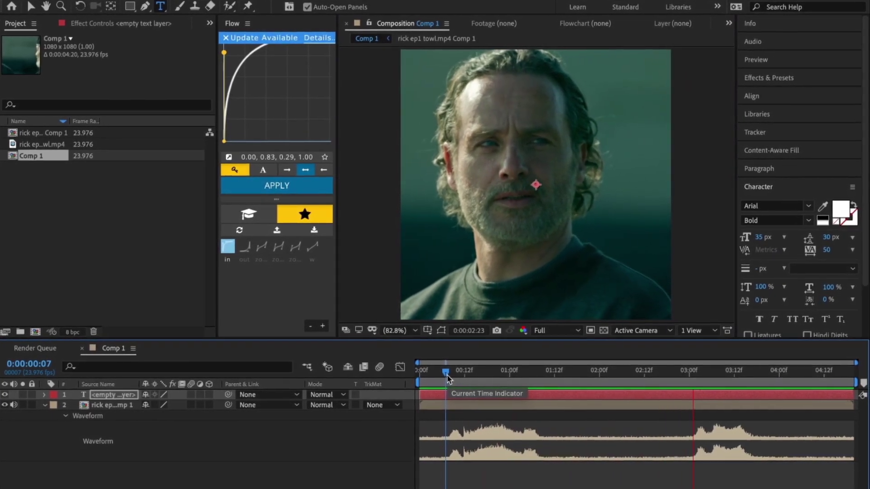
pyautogui.press('space')
pyautogui.click(442, 376)
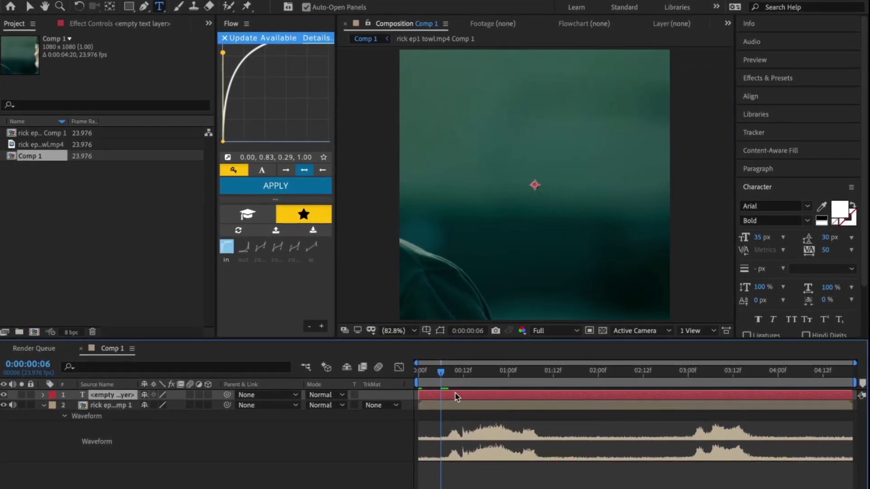
pyautogui.write('OOK IN MY EYES SIR')
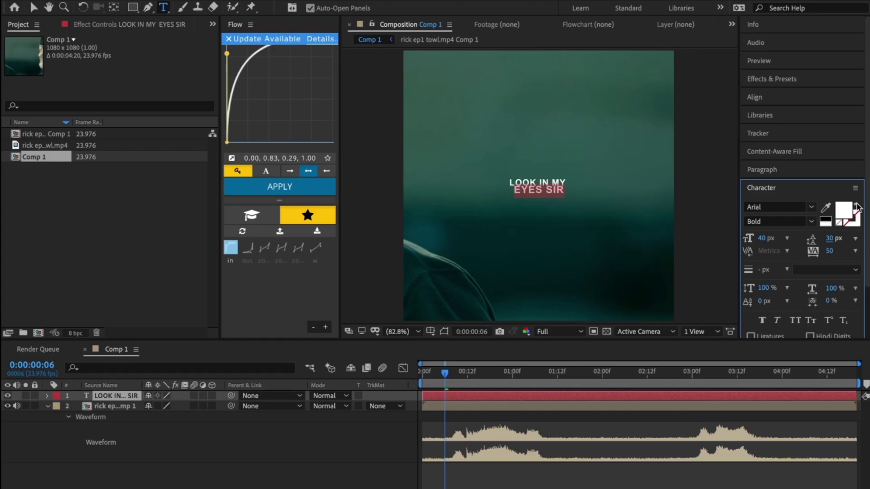
pyautogui.click(669, 471)
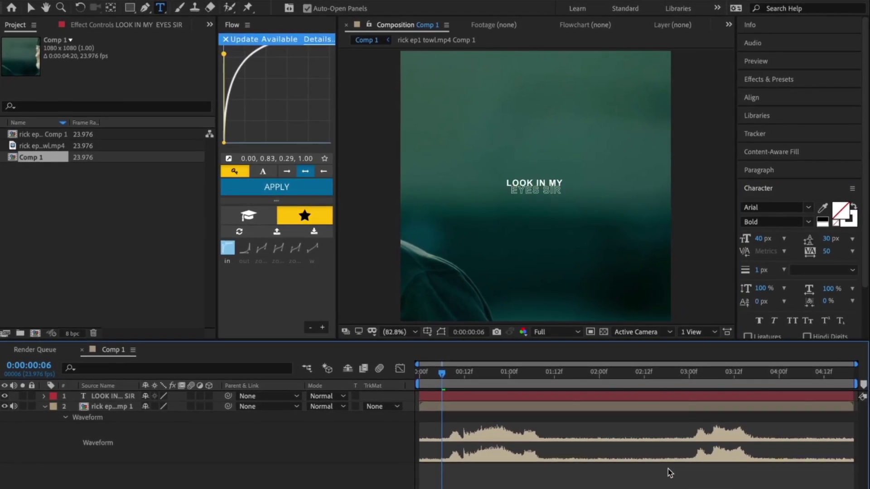
# Split the text layer at 0:00:00:08 and delete the part before the split.
pyautogui.moveTo(447, 383); pyautogui.dragTo(449, 378)
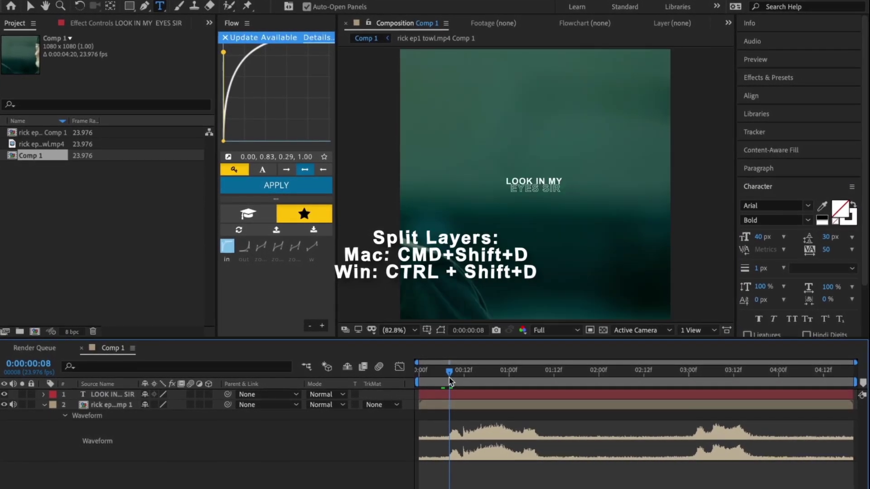
pyautogui.click(454, 397)
pyautogui.hotkey('ctrl', 'shift', 'd')
pyautogui.click(448, 406)
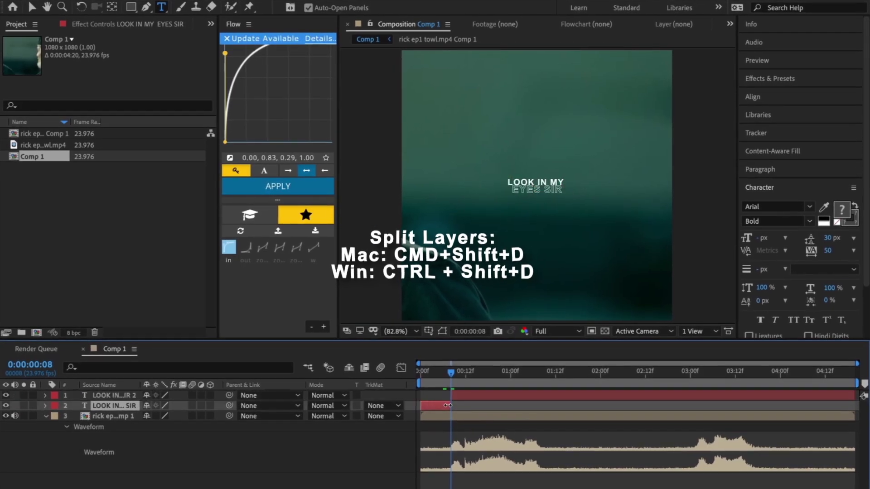
pyautogui.press('Delete')
# Split the remaining text layer at 0:00:03:01 and delete the part after the split.
pyautogui.moveTo(482, 374); pyautogui.dragTo(696, 389)
pyautogui.click(694, 397)
pyautogui.hotkey('ctrl', 'shift', 'd')
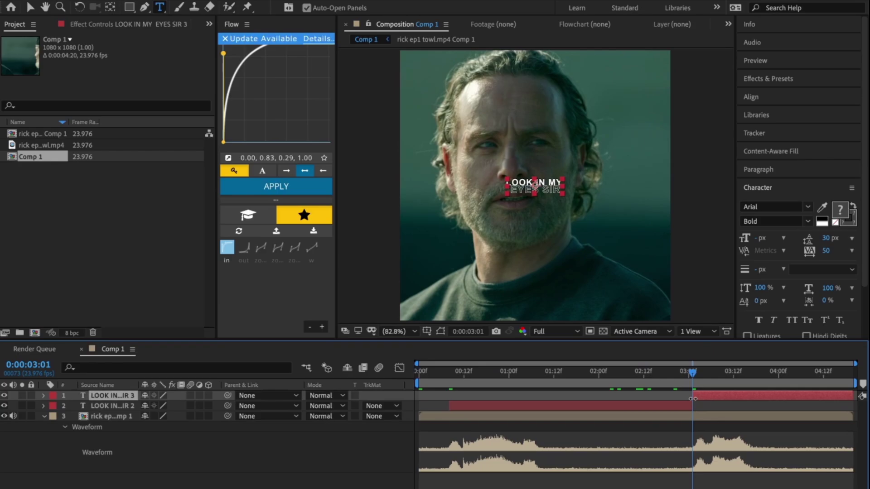
pyautogui.press('Delete')
# Apply the Fade Up Words preset to the text layer from 0:00:00:08 and show its keyframes.
pyautogui.click(452, 386)
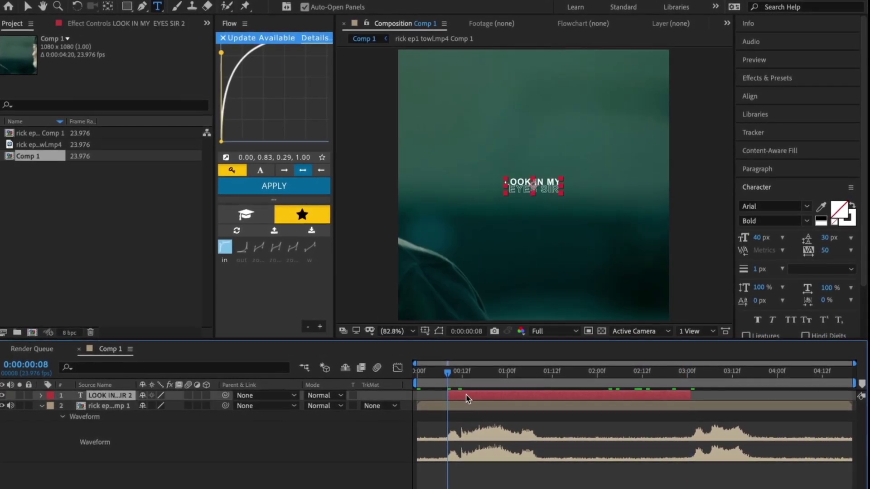
pyautogui.click(761, 78)
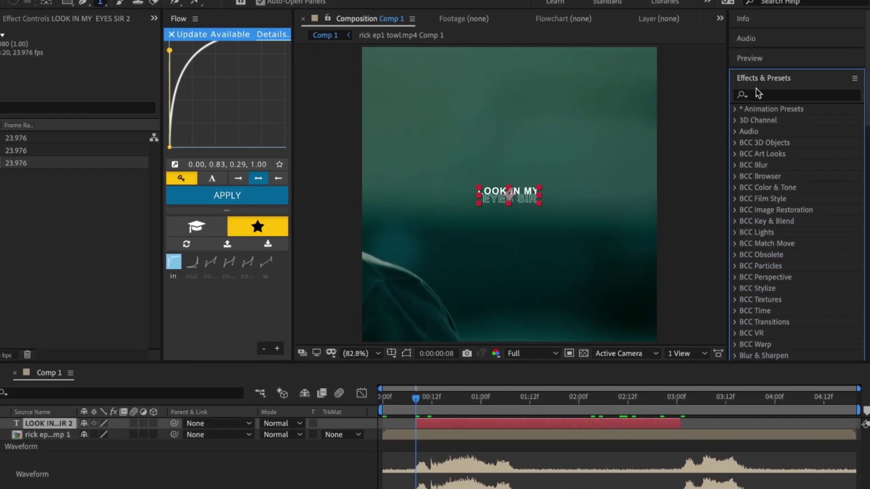
pyautogui.click(758, 94)
pyautogui.write('fade u')
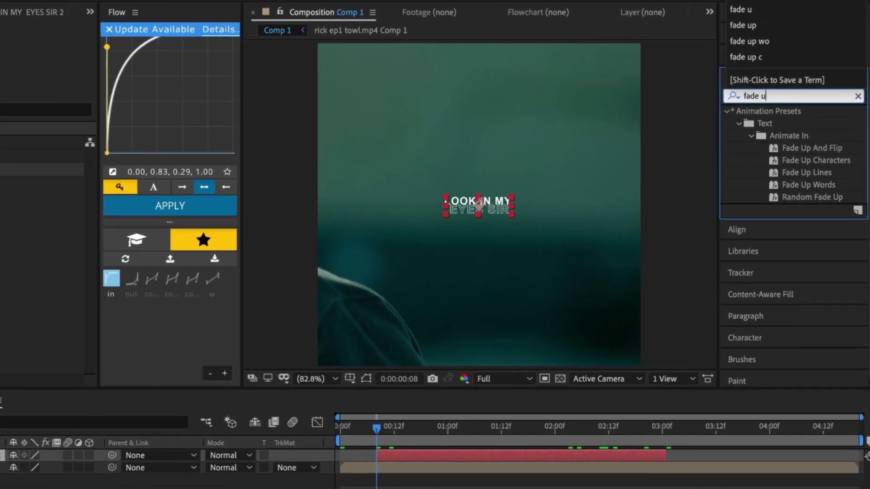
pyautogui.write('p words')
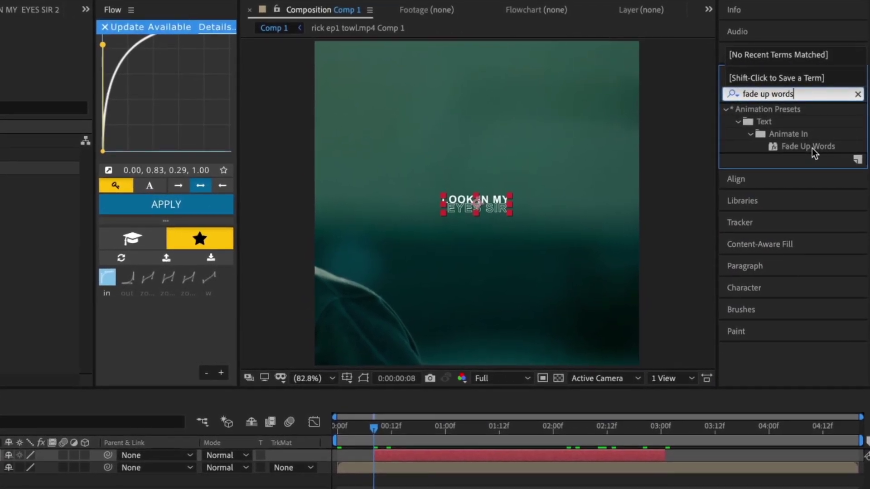
pyautogui.moveTo(810, 149); pyautogui.dragTo(502, 439)
pyautogui.press('u')
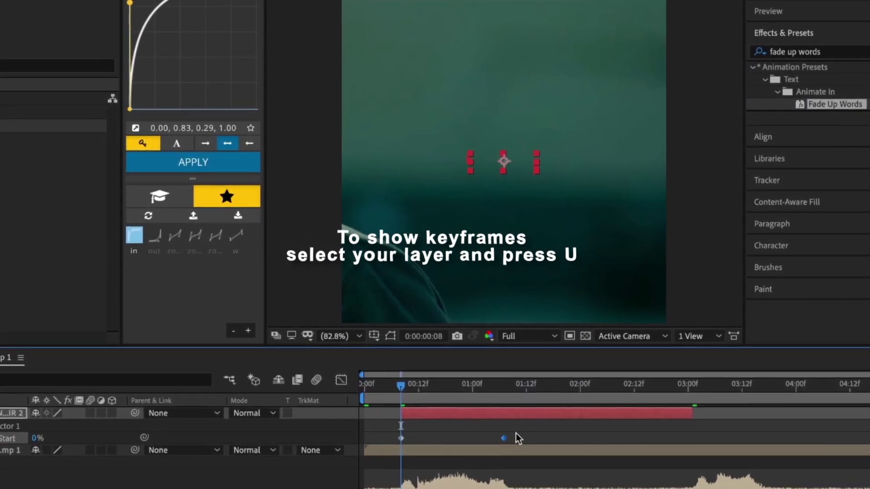
# Move the fade's second Start keyframe earlier to about 0:00:01:04 and play back the word timing against the speech.
pyautogui.click(521, 434)
pyautogui.press('space')
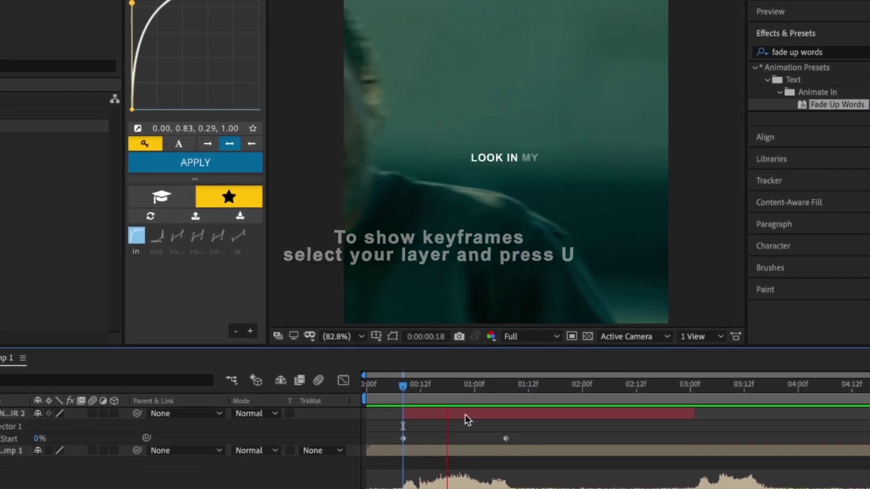
pyautogui.moveTo(505, 436); pyautogui.dragTo(492, 437)
pyautogui.moveTo(417, 385); pyautogui.dragTo(405, 386)
pyautogui.click(439, 431)
pyautogui.press('space')
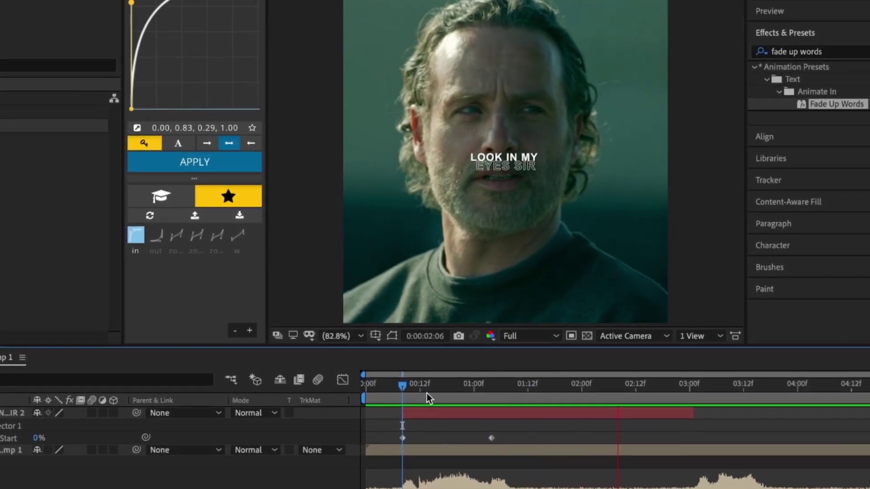
pyautogui.press('space')
# Apply the Increase Tracking animation preset to the text layer at 0:00:00:08.
pyautogui.click(420, 414)
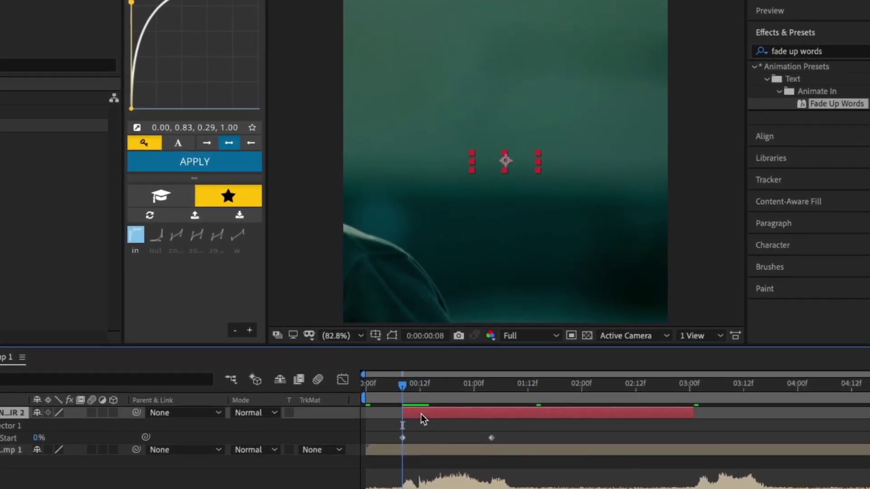
pyautogui.click(820, 52)
pyautogui.write('increase t')
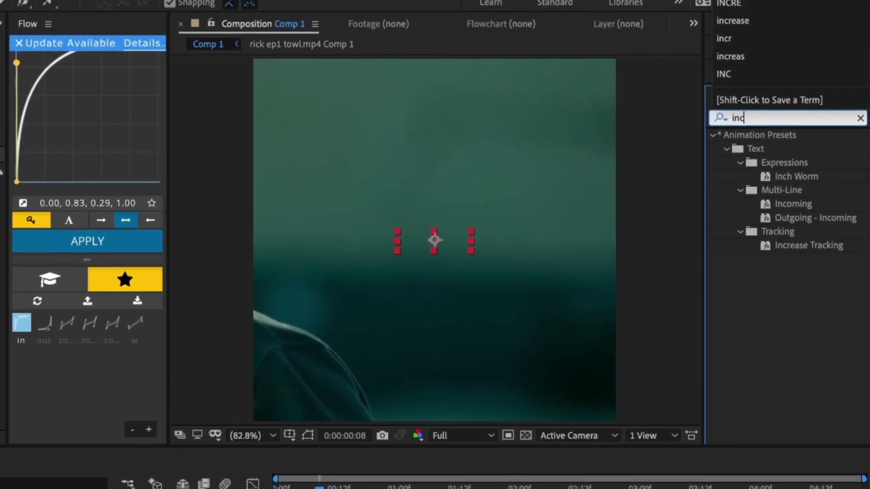
pyautogui.write('racking')
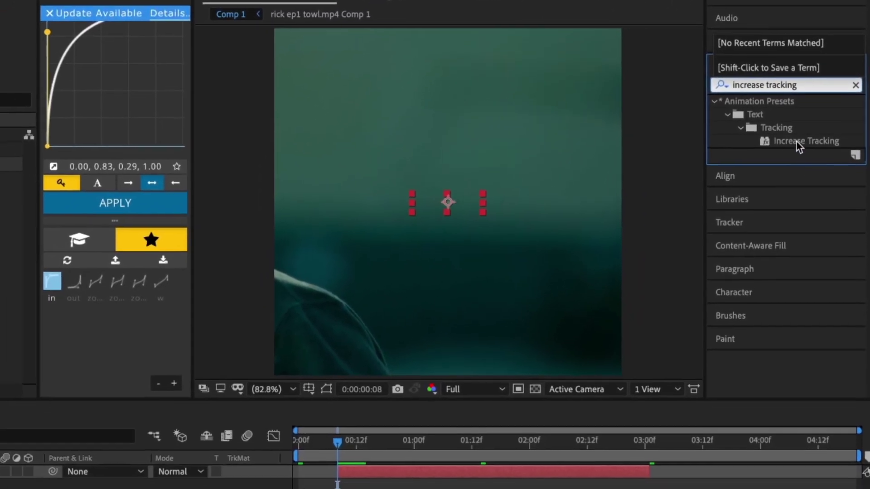
pyautogui.moveTo(797, 142); pyautogui.dragTo(618, 400)
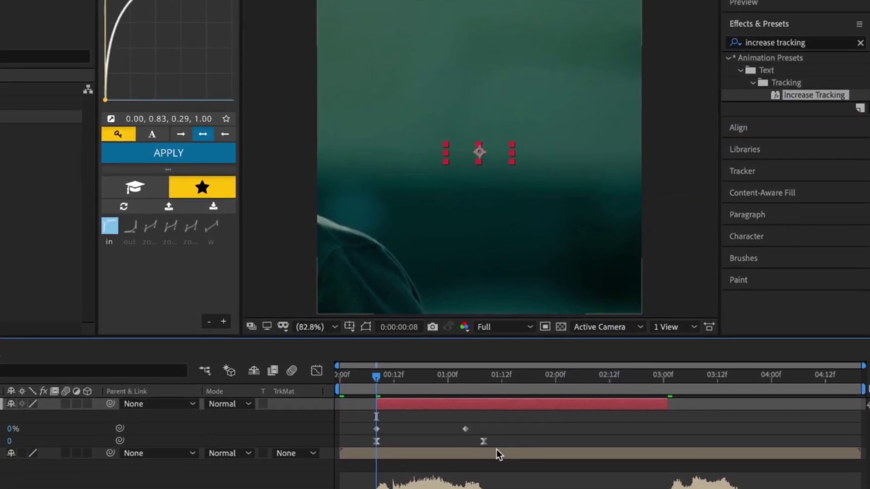
# Move the second Tracking Amount keyframe to the text layer's end at 0:00:03:01 and set its value to 10.
pyautogui.moveTo(481, 443); pyautogui.dragTo(675, 442)
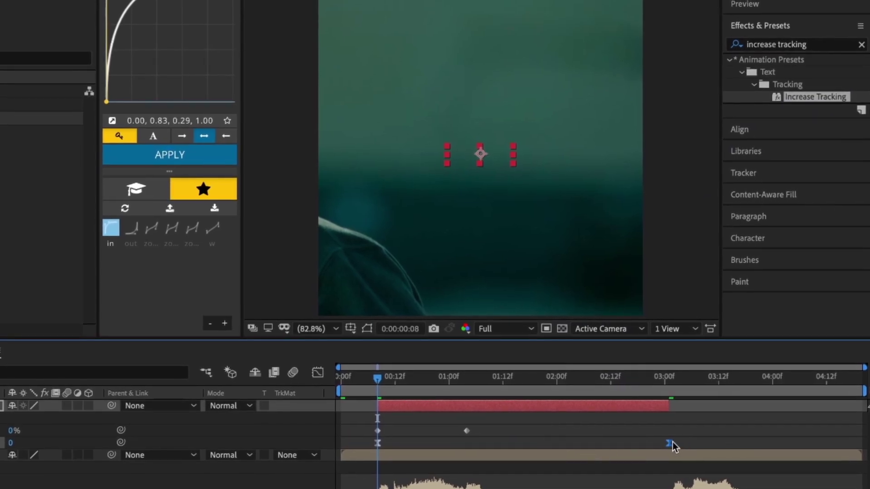
pyautogui.click(672, 442)
pyautogui.click(667, 390)
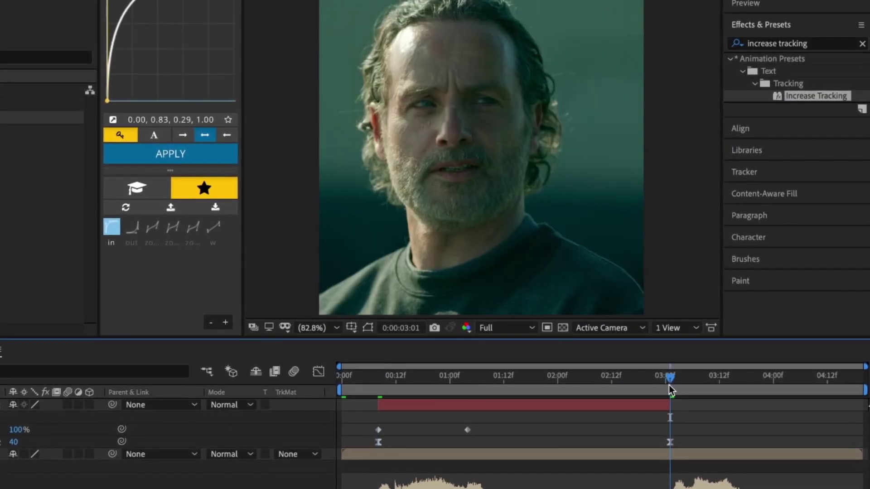
pyautogui.doubleClick(668, 441)
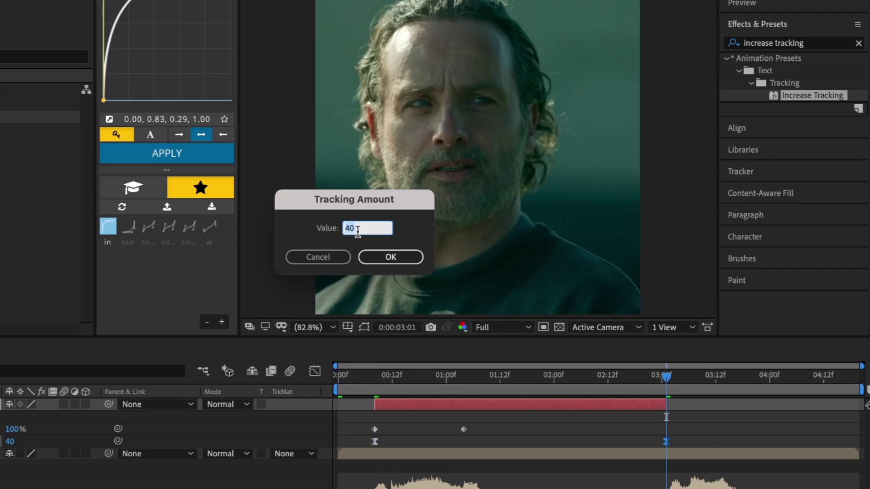
pyautogui.write('10')
pyautogui.press('Return')
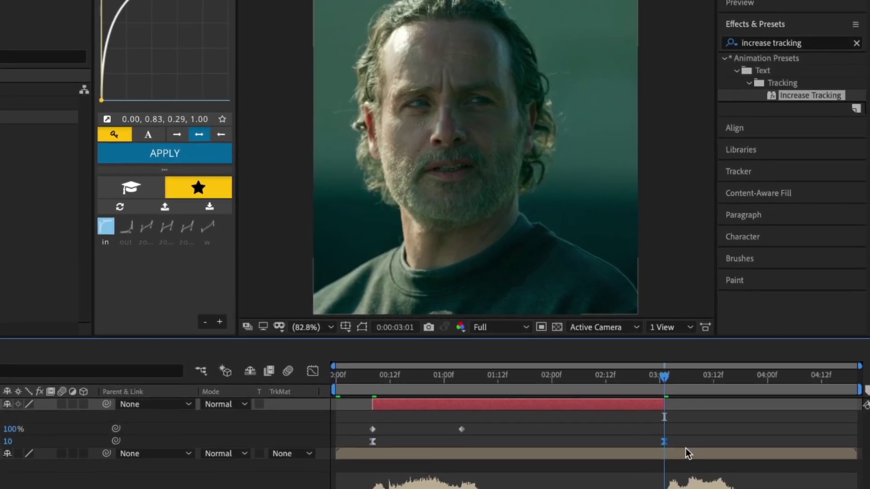
# Convert both Tracking Amount keyframes of the text layer from eased to linear.
pyautogui.moveTo(555, 375); pyautogui.dragTo(363, 388)
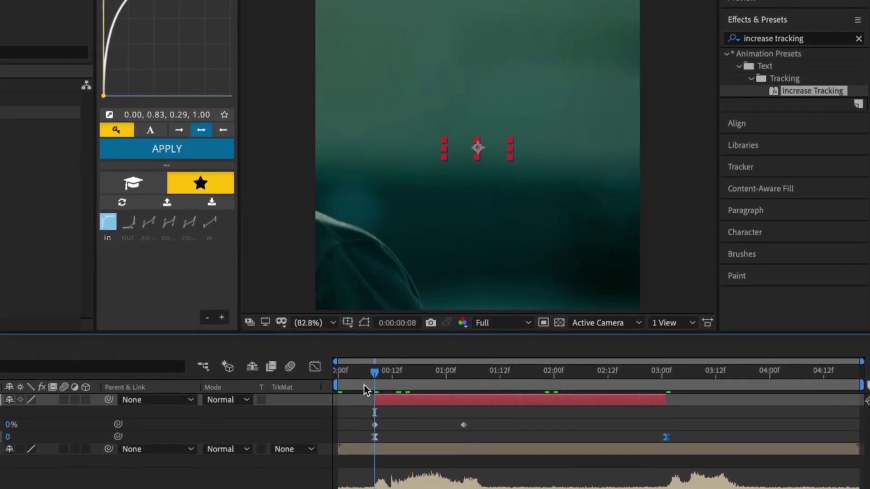
pyautogui.moveTo(355, 445); pyautogui.dragTo(682, 456)
pyautogui.rightClick(662, 422)
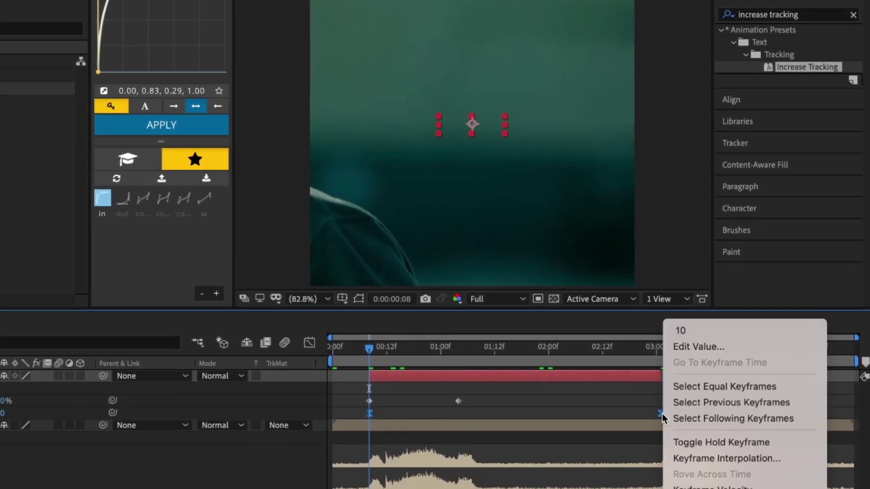
pyautogui.moveTo(699, 488)
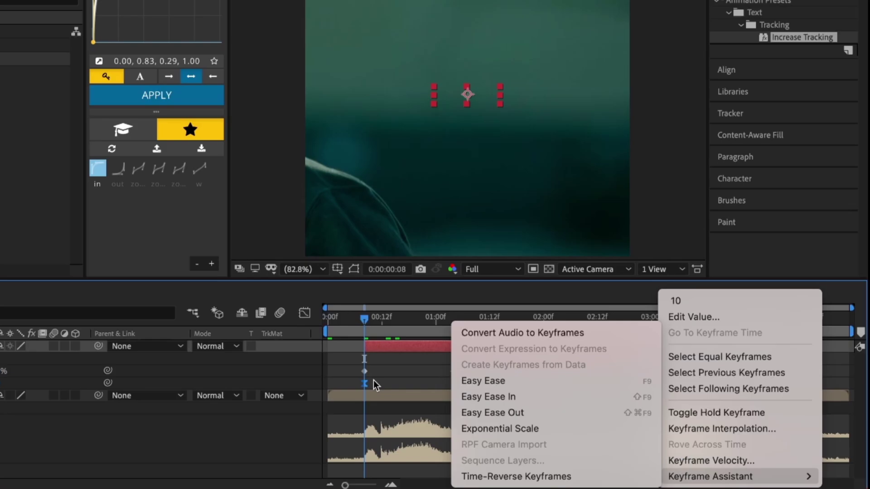
pyautogui.click(595, 380)
pyautogui.moveTo(684, 380); pyautogui.dragTo(281, 441)
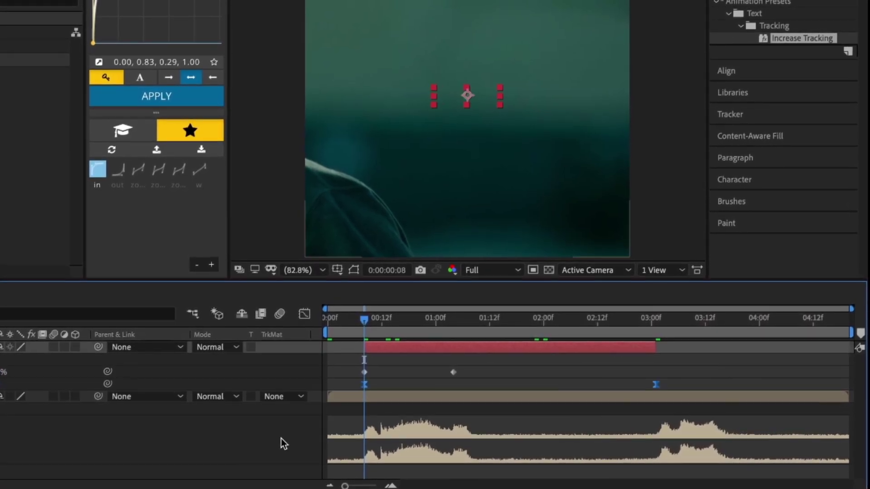
pyautogui.keyDown('super'); pyautogui.click(654, 384); pyautogui.keyUp('super')
pyautogui.click(622, 379)
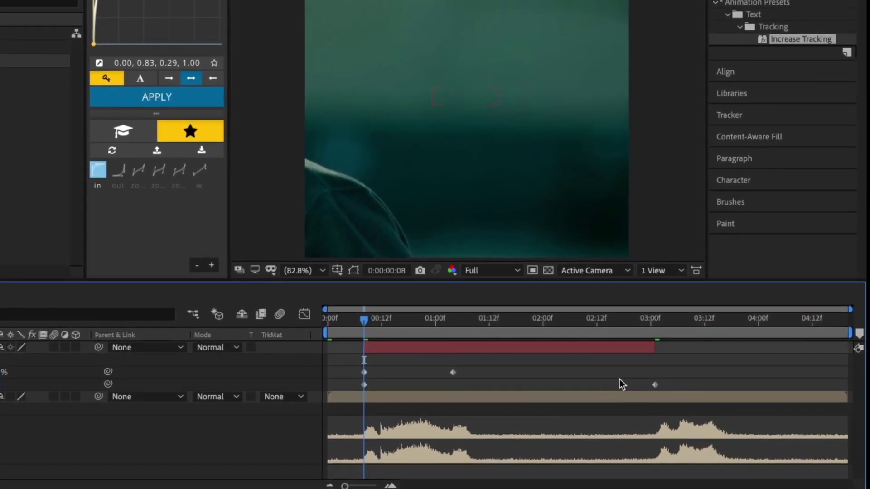
# Set the last Tracking Amount keyframe to 5 and play back the text animation from 0:00:00:08.
pyautogui.press('space')
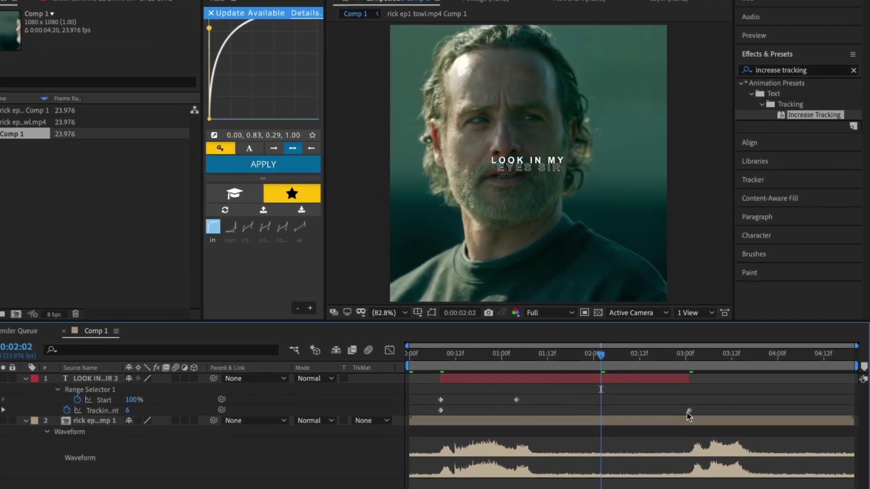
pyautogui.doubleClick(670, 394)
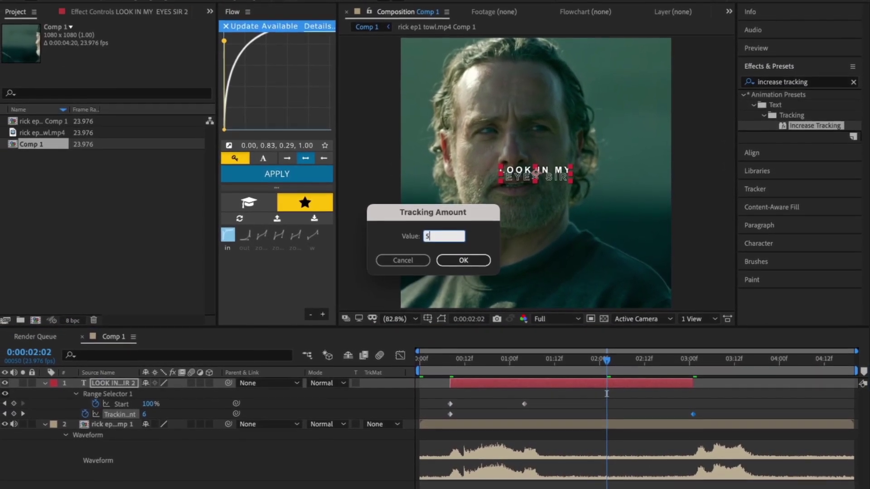
pyautogui.write('5')
pyautogui.press('Return')
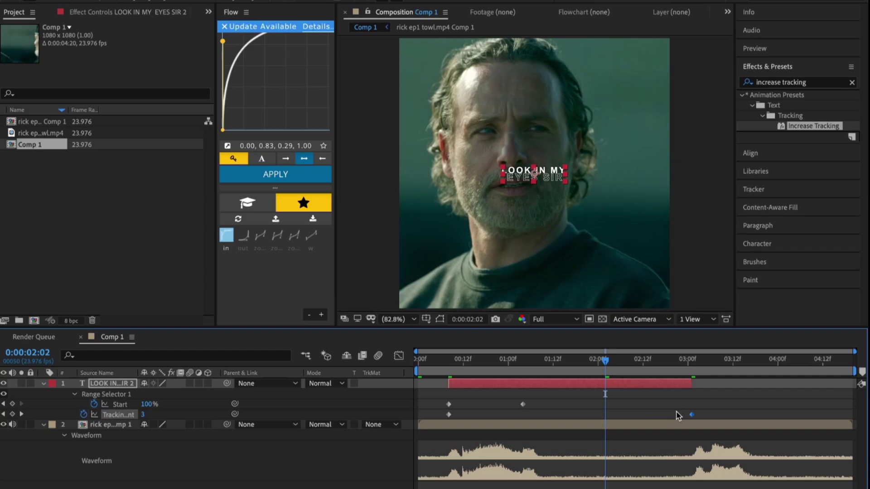
pyautogui.click(450, 360)
pyautogui.press('space')
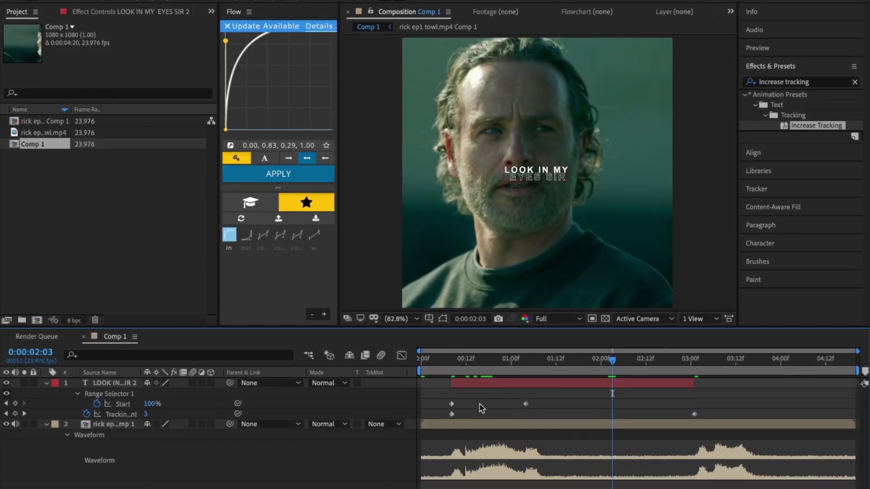
# Apply the Fade Out Slow animation preset to the text layer at 0:00:01:04.
pyautogui.click(527, 361)
pyautogui.click(534, 383)
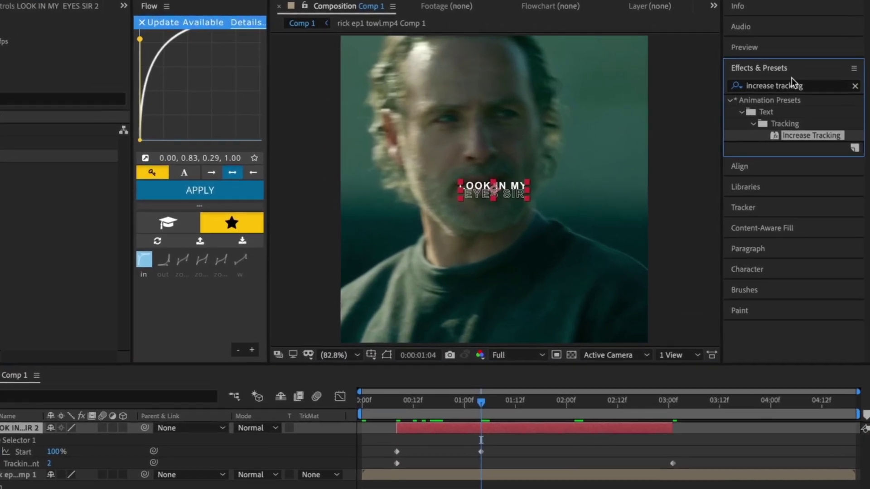
pyautogui.click(791, 82)
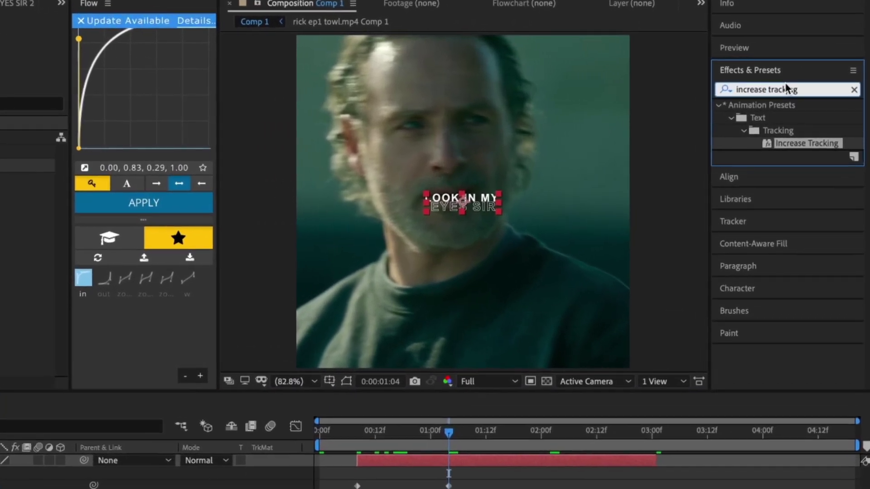
pyautogui.write('fade out slow')
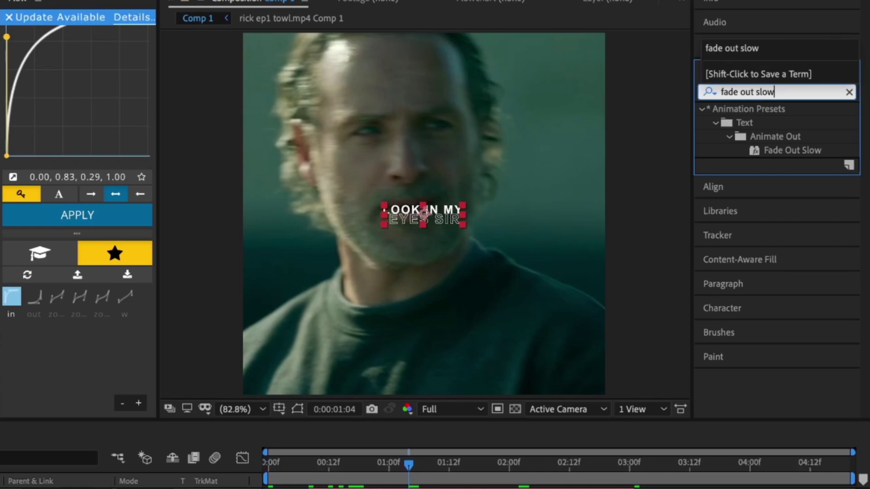
pyautogui.moveTo(799, 150); pyautogui.dragTo(631, 414)
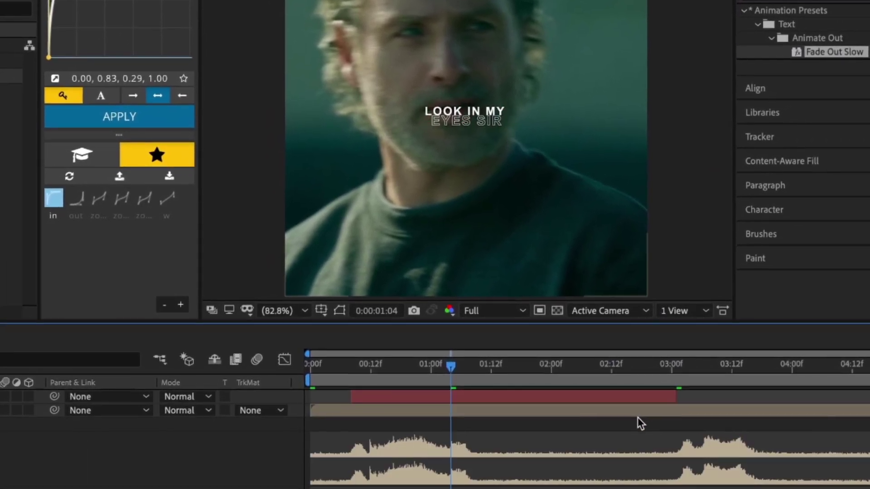
# Move the last Offset keyframe to the text layer's end at 0:00:03:01 and play back the animation from 0:00:00:08.
pyautogui.click(689, 466)
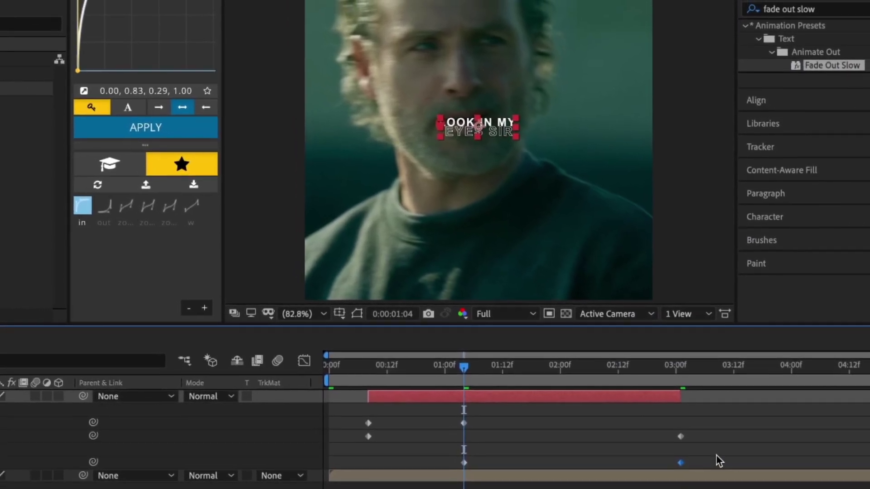
pyautogui.press('space')
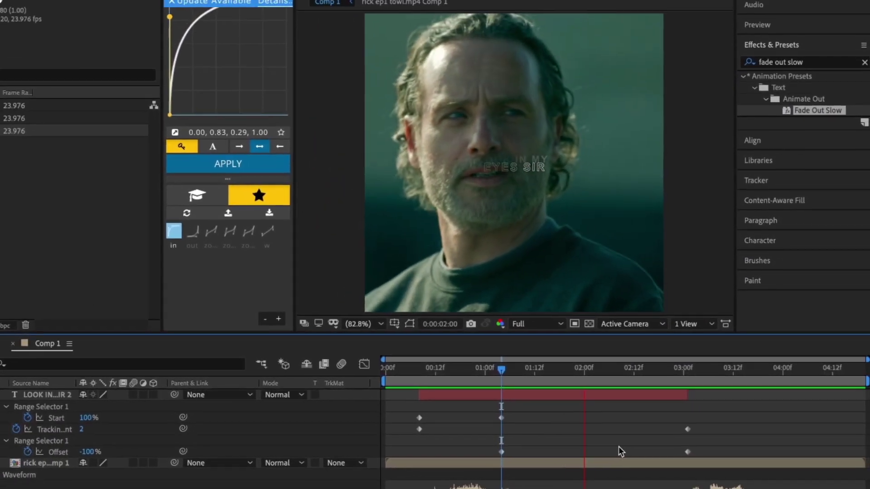
pyautogui.moveTo(488, 372); pyautogui.dragTo(433, 373)
pyautogui.press('space')
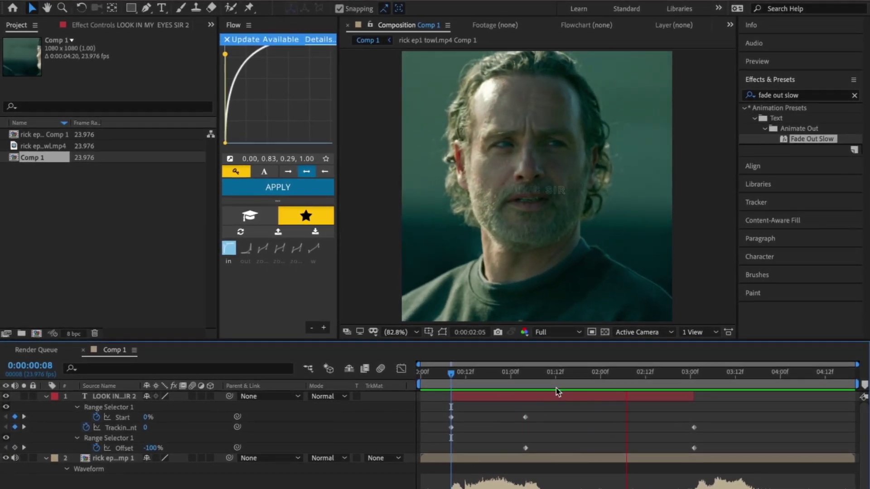
# Extend the text layer's end to about 0:00:03:11, move the last Offset and Tracking Amount keyframes there, and play back from 0:00:00:08.
pyautogui.moveTo(551, 379); pyautogui.dragTo(635, 380)
pyautogui.moveTo(695, 395); pyautogui.dragTo(698, 395)
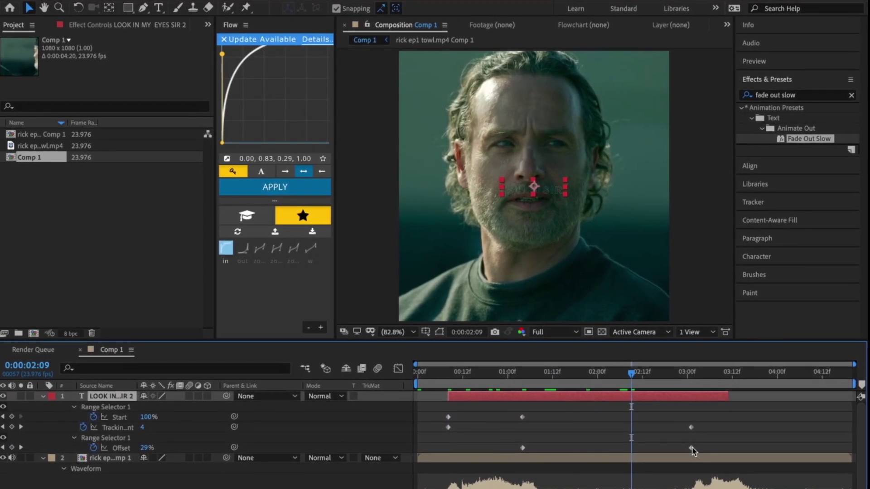
pyautogui.moveTo(690, 448); pyautogui.dragTo(730, 450)
pyautogui.moveTo(691, 427); pyautogui.dragTo(729, 430)
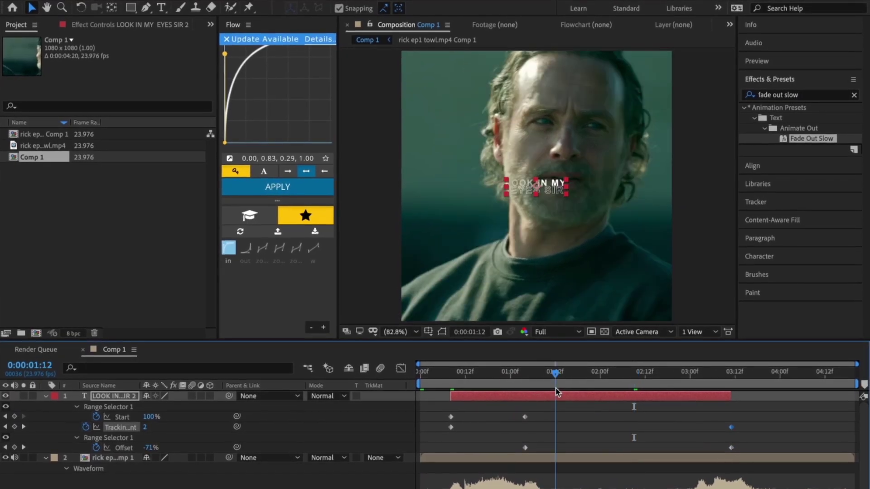
pyautogui.click(455, 387)
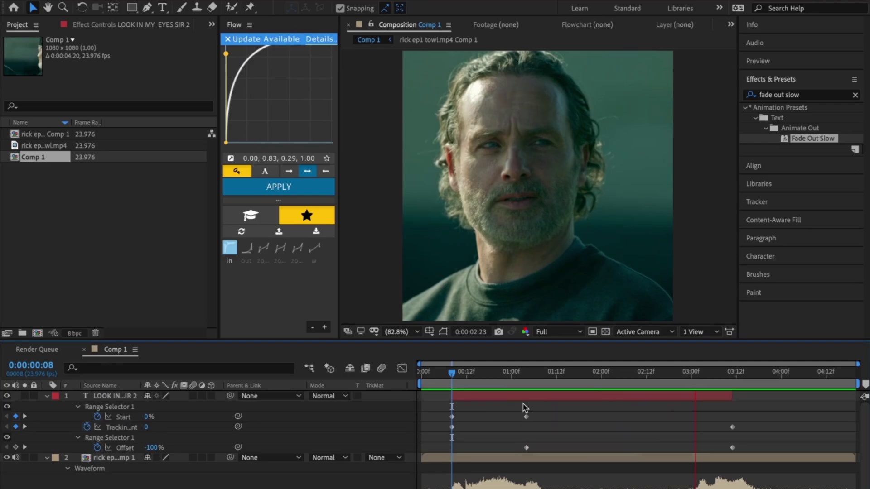
# Duplicate the text layer and shift the copy so it starts at 0:00:03:02, where the second spoken phrase begins.
pyautogui.click(695, 376)
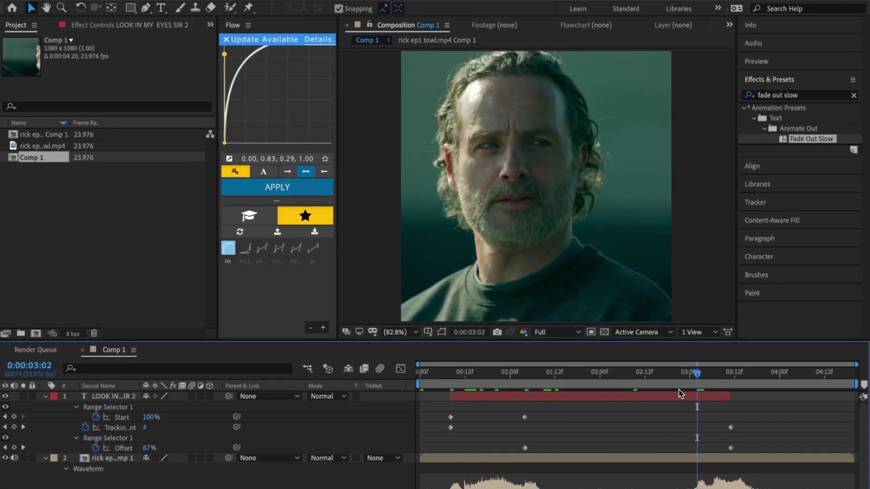
pyautogui.click(672, 396)
pyautogui.press('u')
pyautogui.click(646, 419)
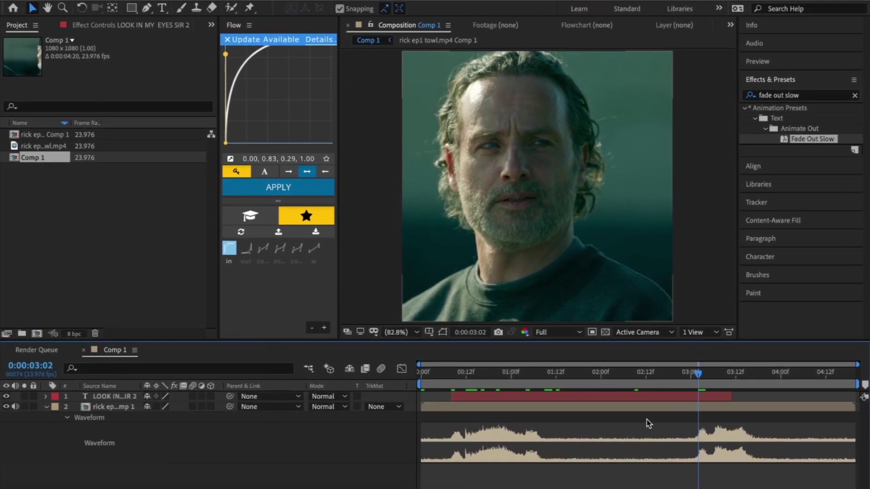
pyautogui.click(633, 397)
pyautogui.hotkey('ctrl', 'd')
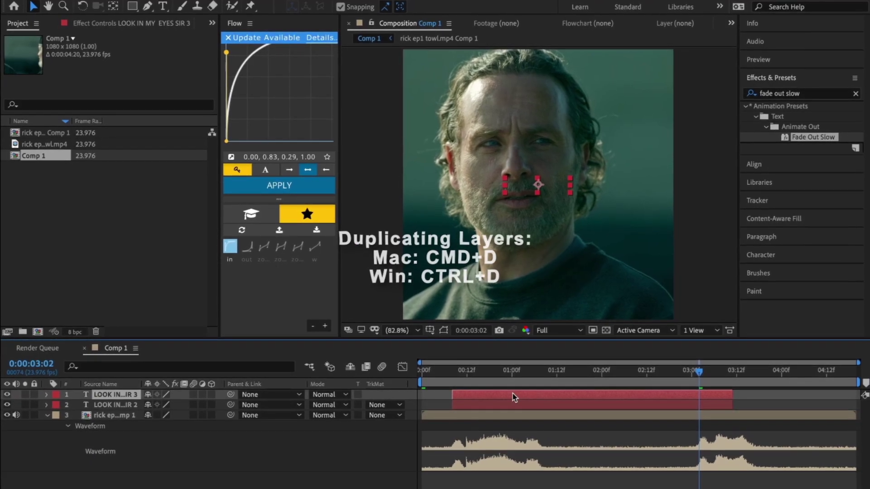
pyautogui.moveTo(514, 394); pyautogui.dragTo(759, 395)
# Replace the duplicated layer's text with YOU TELL ME, centre it in the composition, and preview it from 0:00:02:22.
pyautogui.hotkey('ctrl', 't')
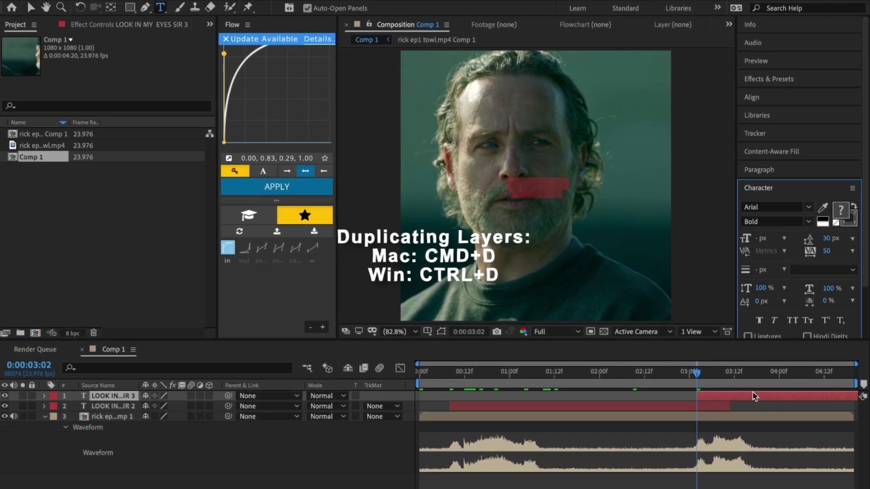
pyautogui.write('TELL ME')
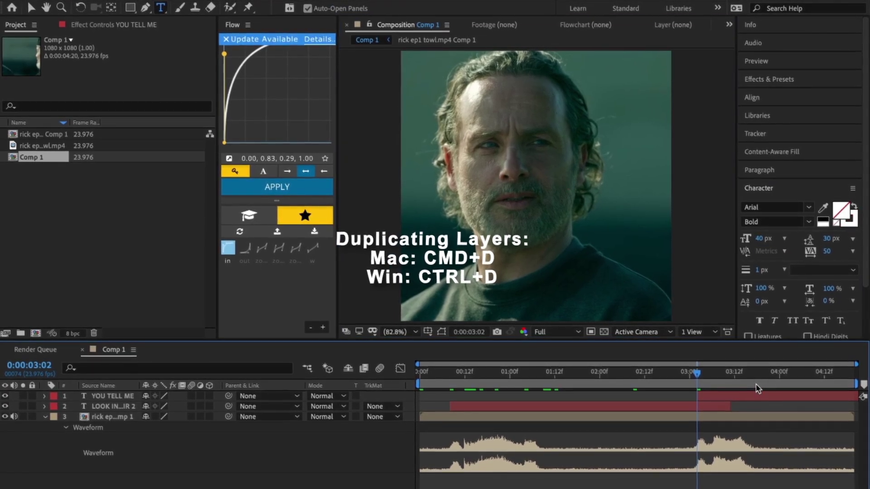
pyautogui.click(757, 389)
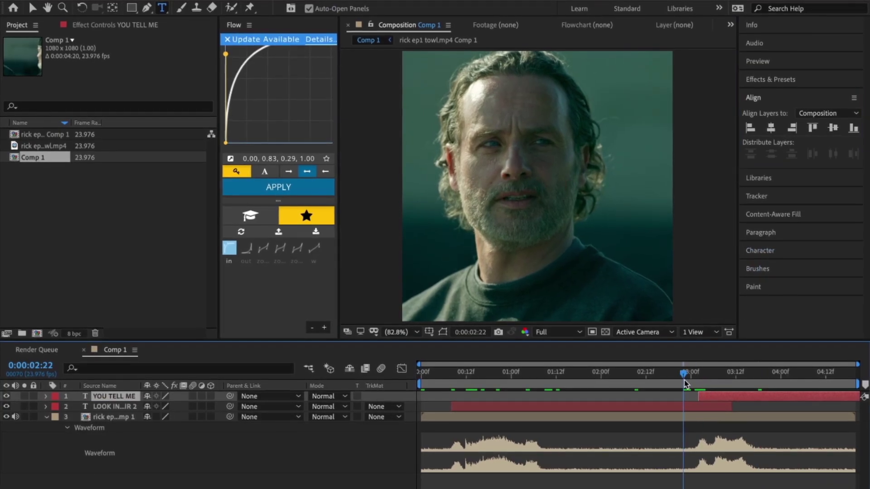
pyautogui.press('space')
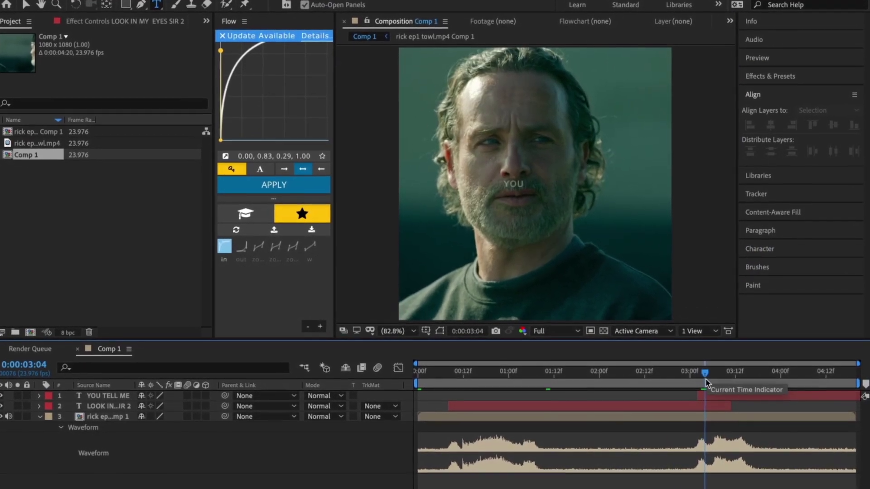
# Move the second Start keyframe of the YOU TELL ME layer earlier to about 0:00:03:15 and preview the word timing.
pyautogui.click(715, 396)
pyautogui.press('u')
pyautogui.click(772, 418)
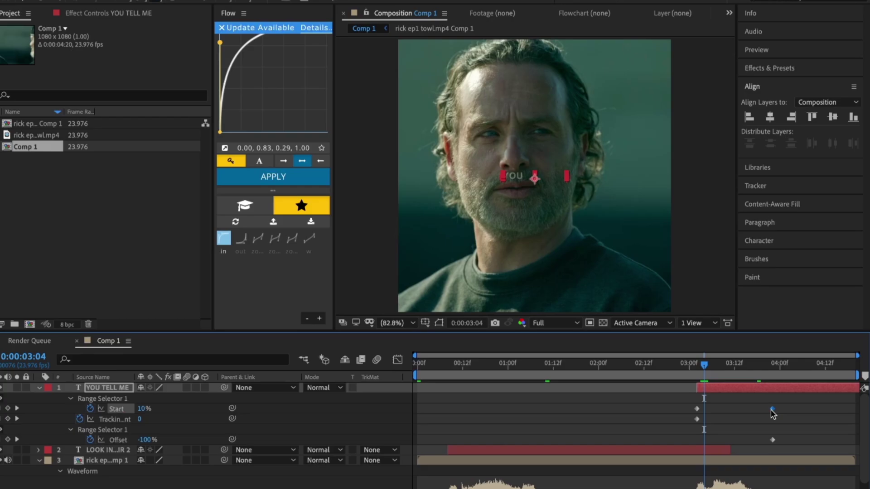
pyautogui.moveTo(772, 410); pyautogui.dragTo(745, 410)
pyautogui.moveTo(703, 366); pyautogui.dragTo(699, 371)
pyautogui.press('space')
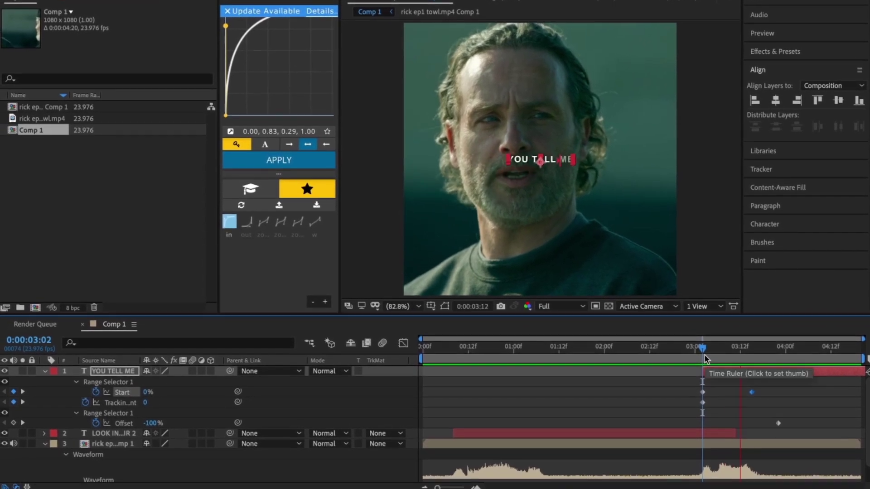
pyautogui.click(685, 359)
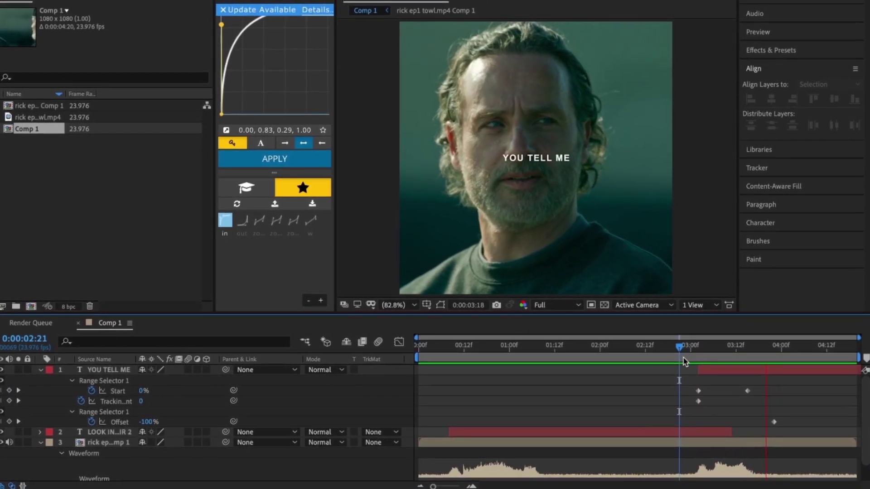
# Shift the second Start keyframe of YOU TELL ME slightly earlier to about 0:00:03:14 and play back the composition.
pyautogui.click(697, 361)
pyautogui.moveTo(753, 392); pyautogui.dragTo(748, 394)
pyautogui.click(735, 411)
pyautogui.press('space')
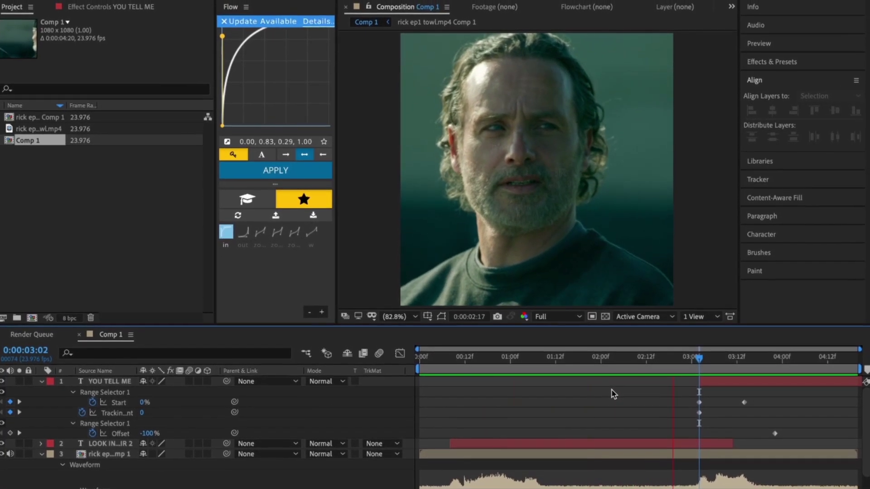
pyautogui.moveTo(700, 365); pyautogui.dragTo(405, 382)
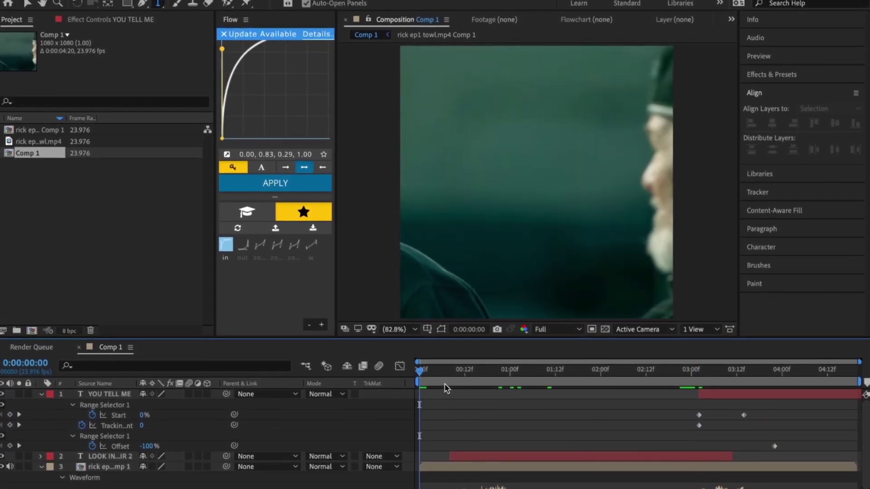
pyautogui.click(494, 453)
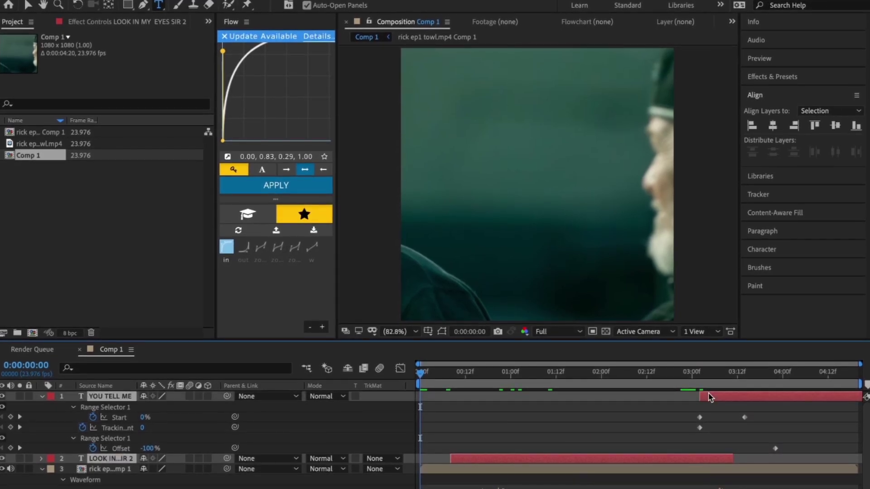
pyautogui.hotkey('ctrl', 'shift', 'c')
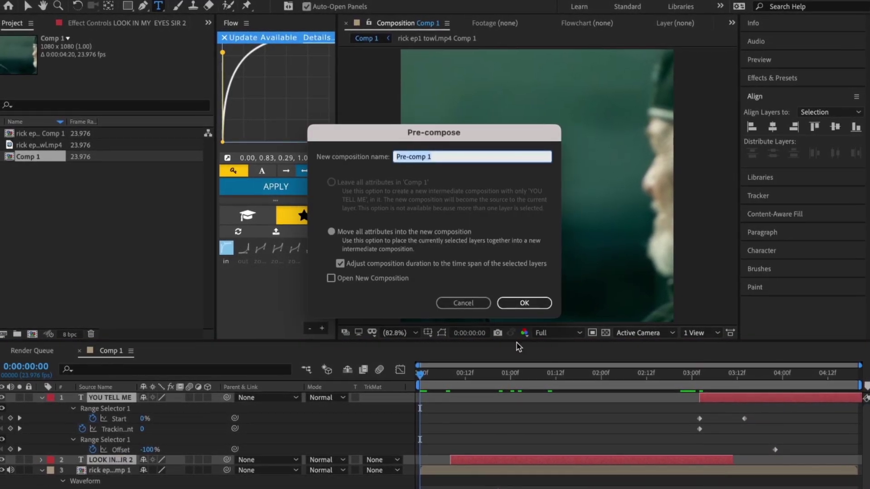
pyautogui.click(471, 308)
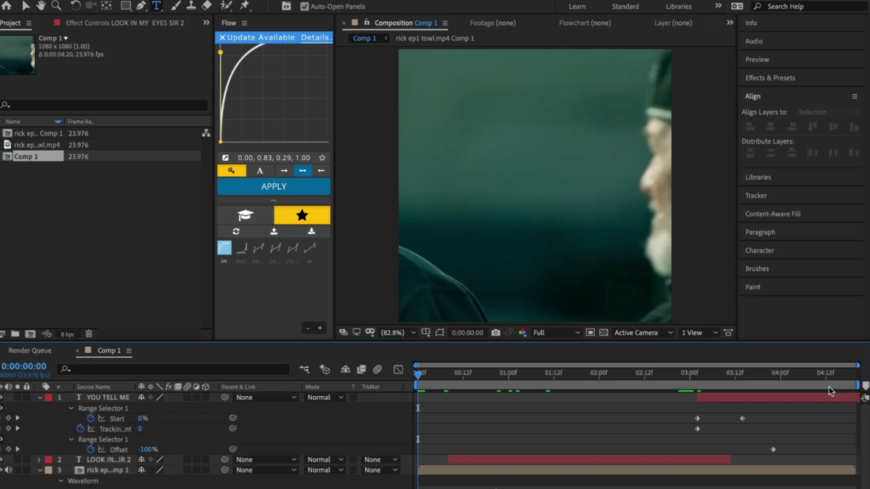
# Trim the YOU TELL ME layer's end to 0:00:04:19 and pre-compose both text layers into one composition.
pyautogui.moveTo(834, 374); pyautogui.dragTo(852, 398)
pyautogui.click(854, 400)
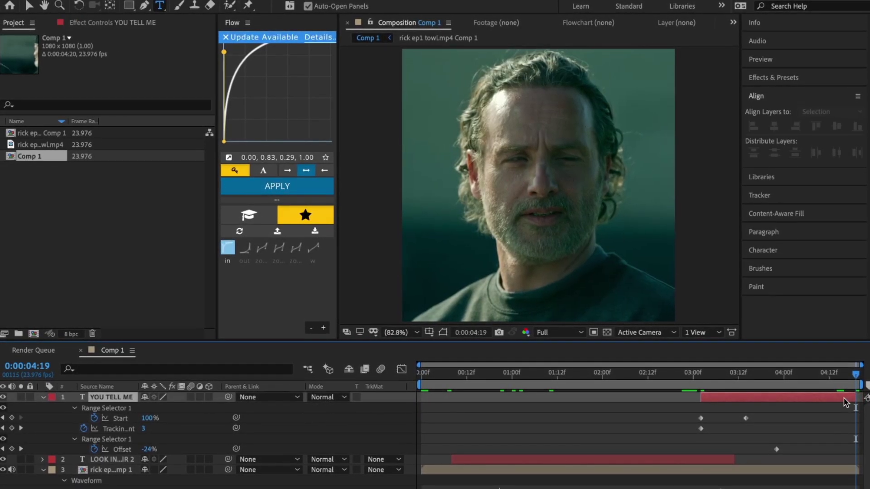
pyautogui.press('u')
pyautogui.keyDown('shift'); pyautogui.click(837, 404); pyautogui.keyUp('shift')
pyautogui.hotkey('ctrl', 'shift', 'c')
pyautogui.press('Return')
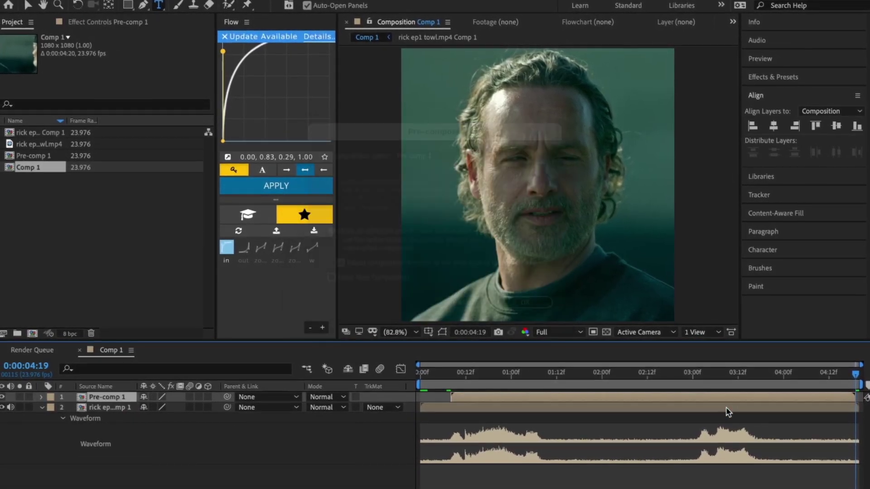
# Apply the Deep Glow effect to the pre-composed text layer.
pyautogui.click(450, 372)
pyautogui.click(791, 95)
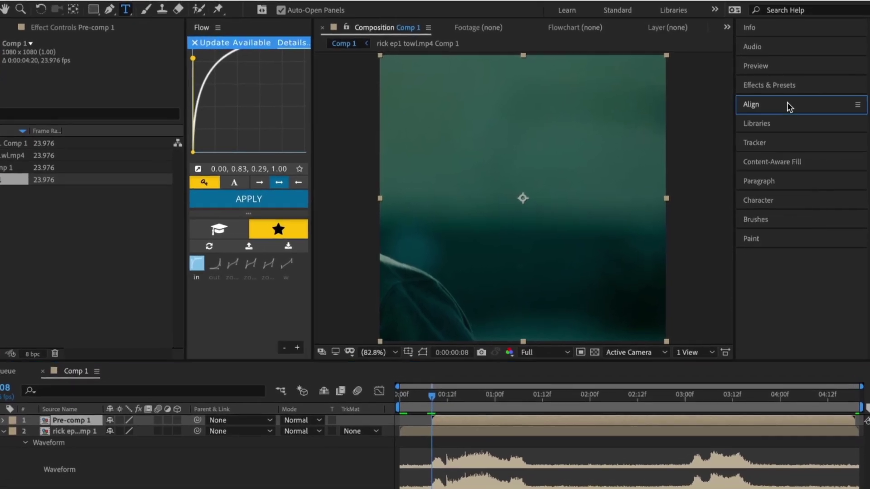
pyautogui.click(781, 86)
pyautogui.click(780, 105)
pyautogui.write('deep')
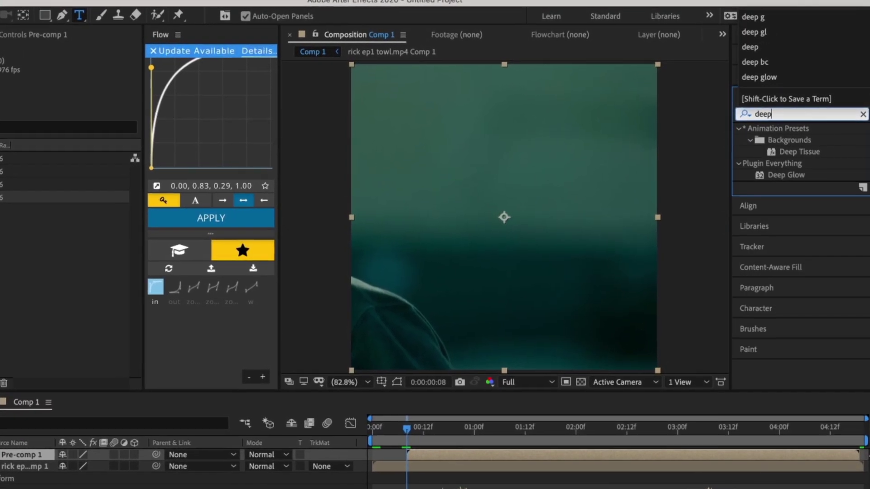
pyautogui.write(' glow')
pyautogui.click(799, 142)
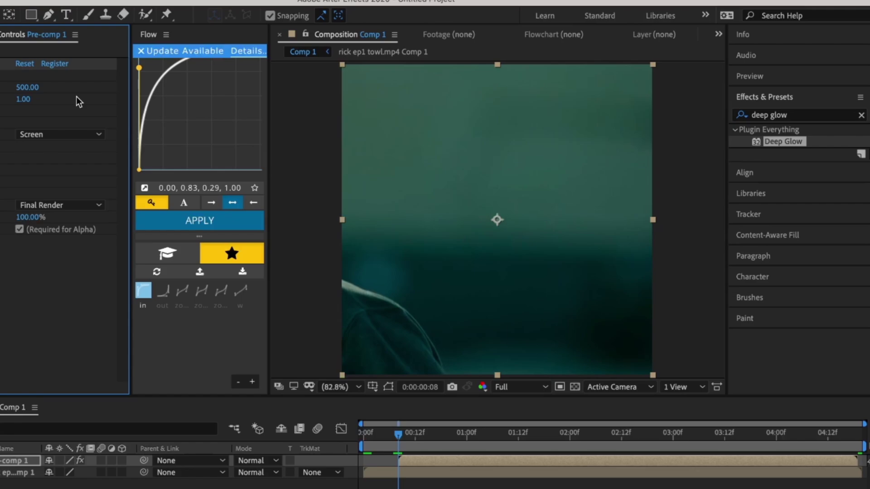
# Set the Deep Glow radius to 335 and exposure to 0.35, judging the glow at 0:00:00:21.
pyautogui.click(441, 438)
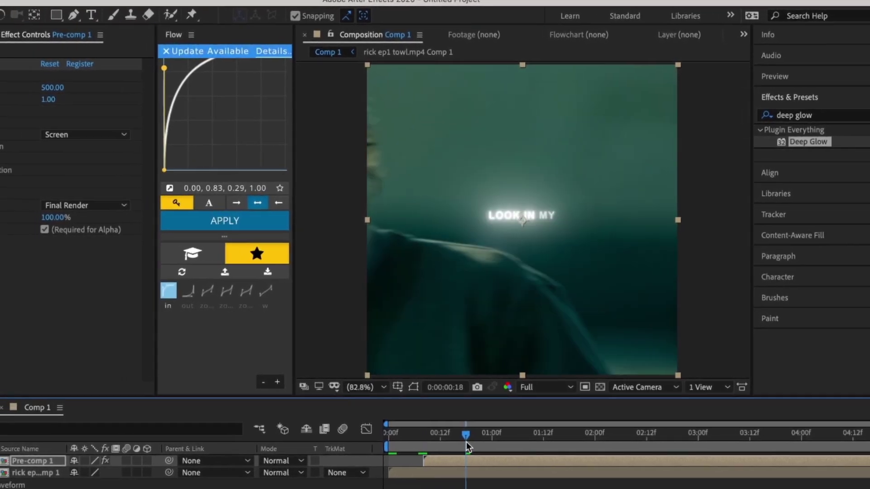
pyautogui.moveTo(467, 441); pyautogui.dragTo(478, 442)
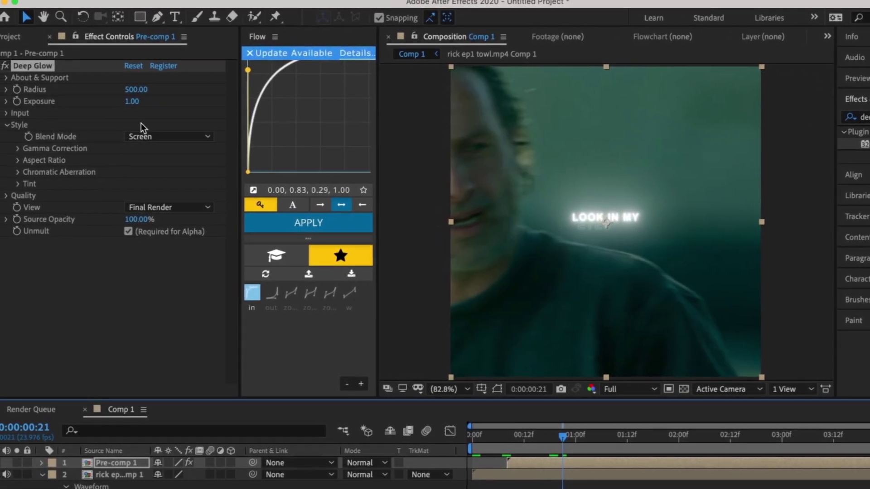
pyautogui.click(131, 101)
pyautogui.press('Return')
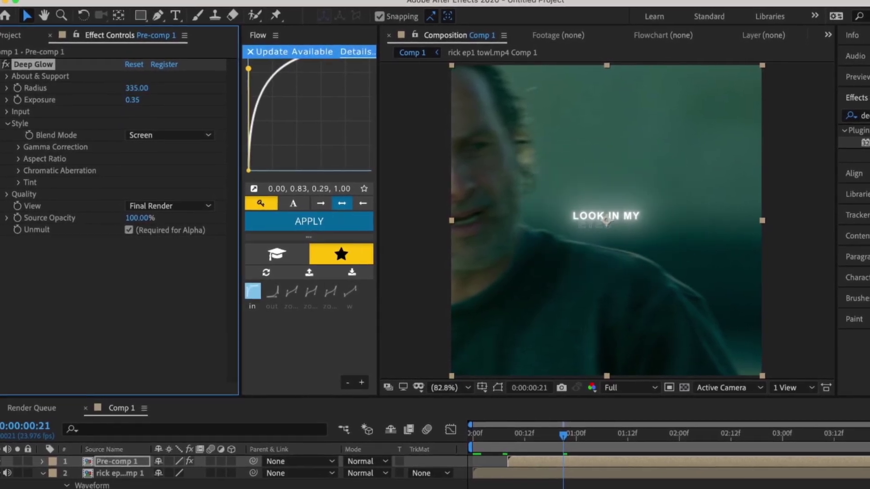
# Apply BCC Drop Shadow to the pre-composed text and set its shadow distance to 0.
pyautogui.click(862, 116)
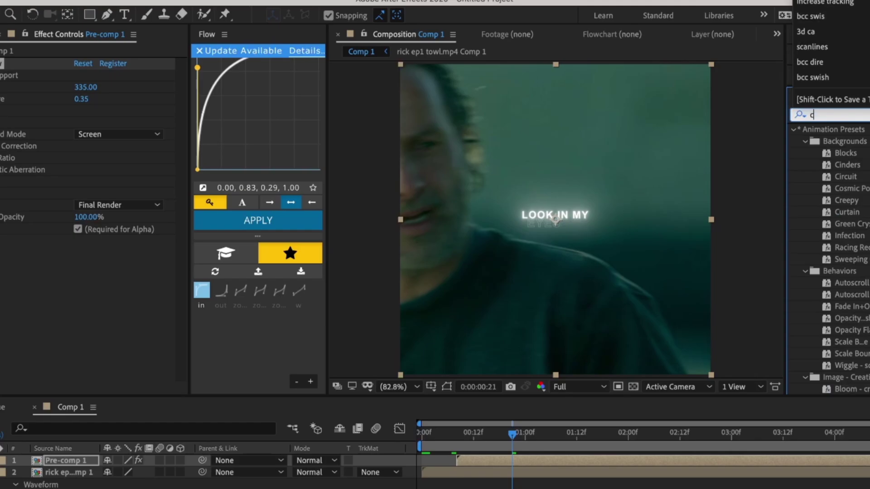
pyautogui.write('bcc drop')
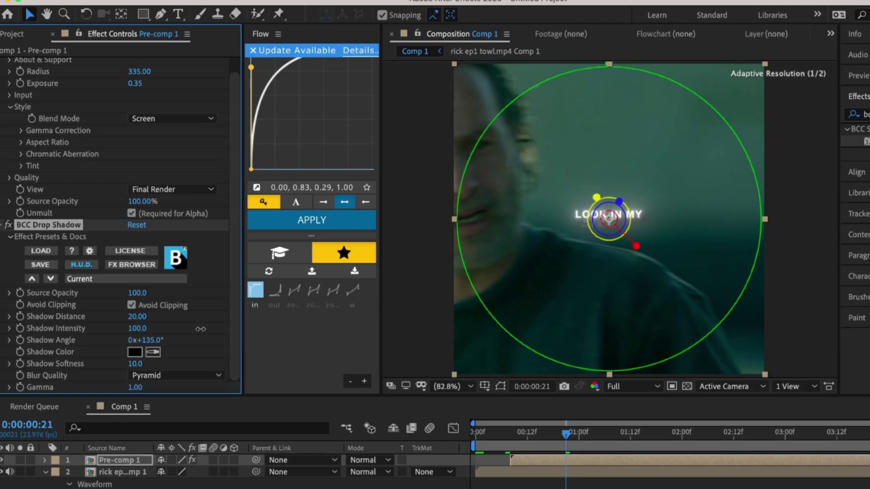
pyautogui.moveTo(133, 319); pyautogui.dragTo(39, 317)
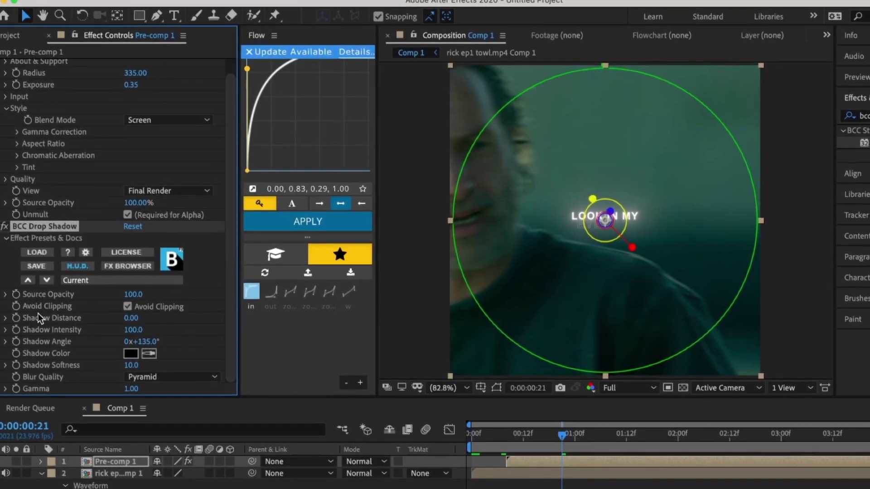
# Duplicate the BCC Drop Shadow effect on the pre-composed text and play back the result.
pyautogui.press('super+d')
pyautogui.click(23, 486)
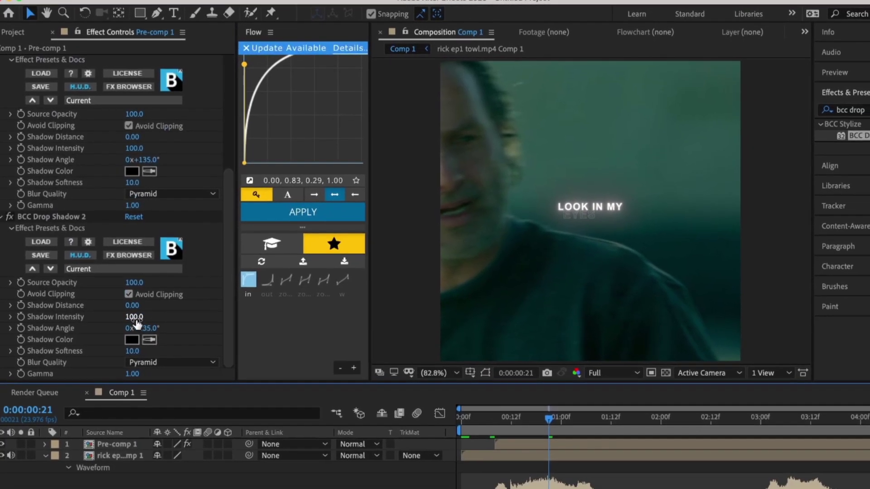
pyautogui.press('space')
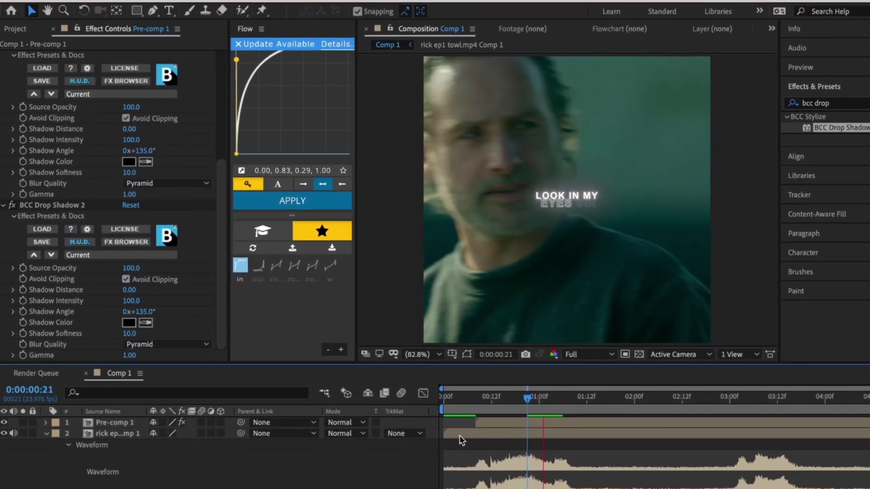